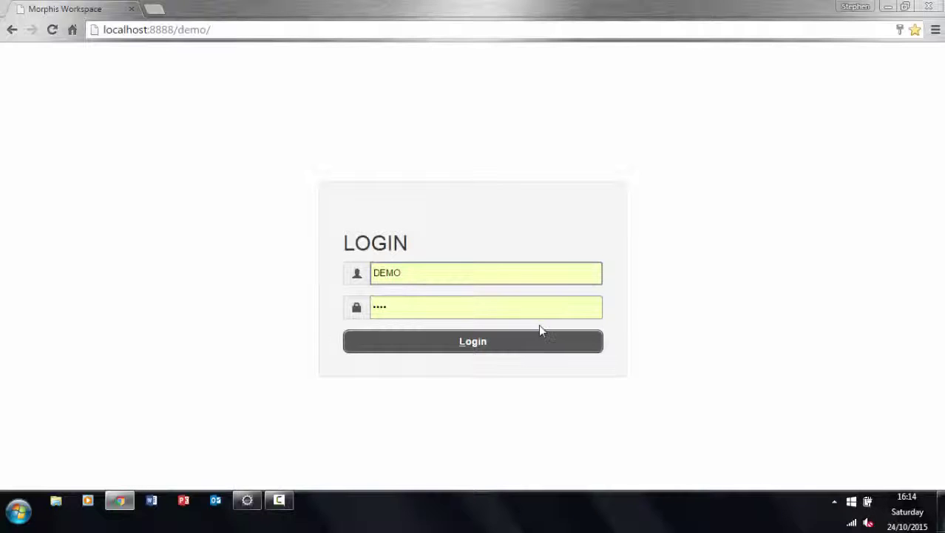
# Log in to the demo workspace with the prefilled user name and password
pyautogui.click(534, 346)
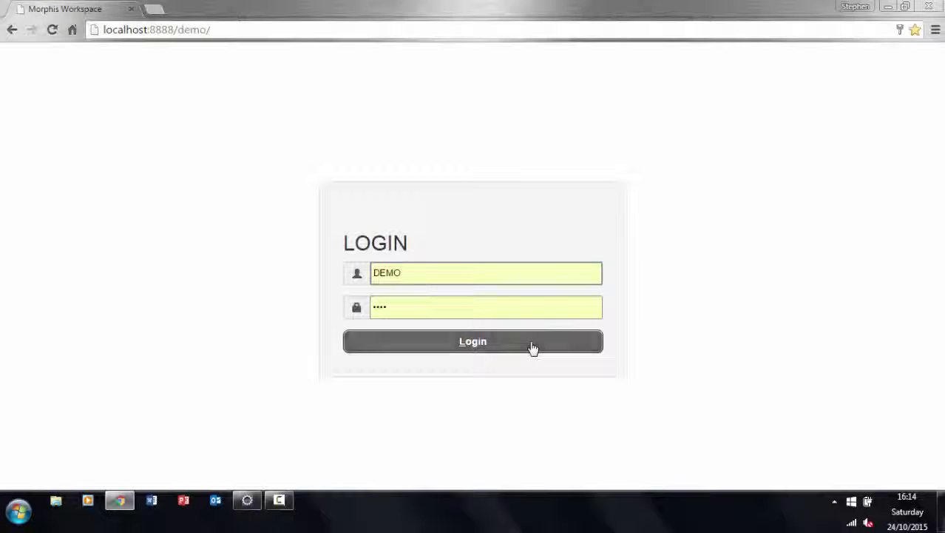
pyautogui.click(531, 348)
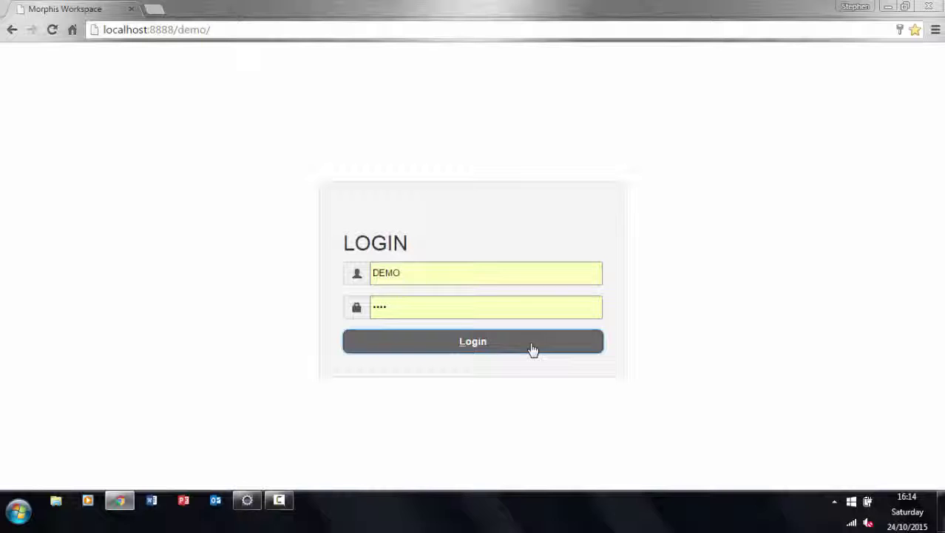
pyautogui.click(575, 339)
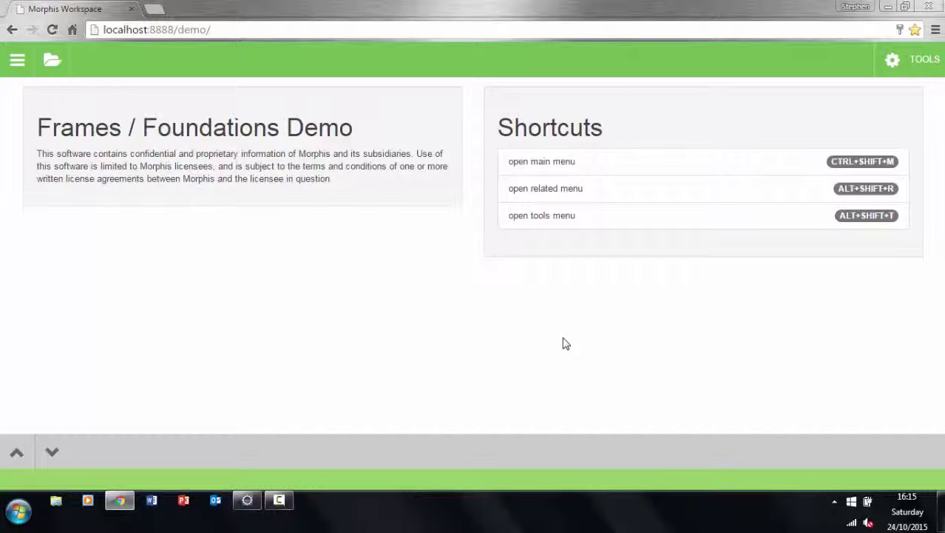
# Open the MasterDetail App from the application list
pyautogui.click(29, 69)
pyautogui.click(57, 118)
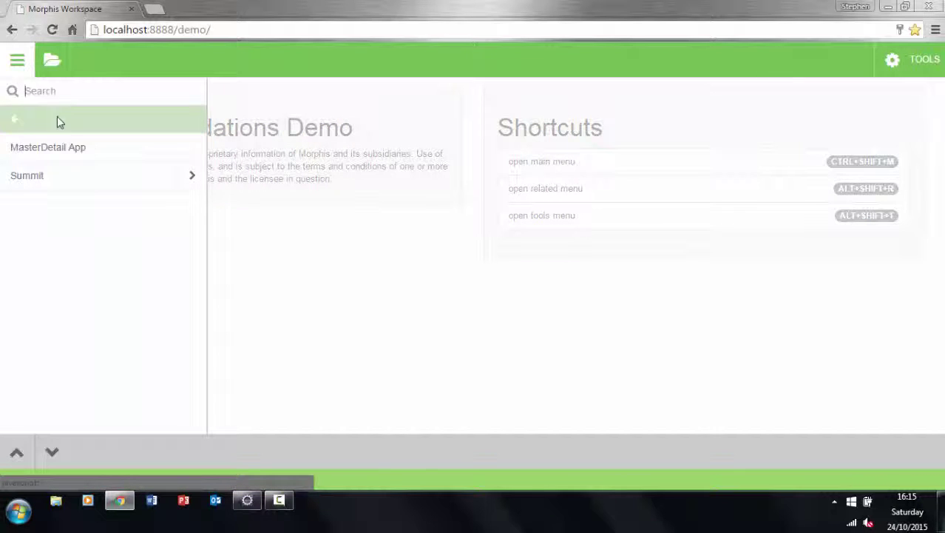
pyautogui.click(88, 151)
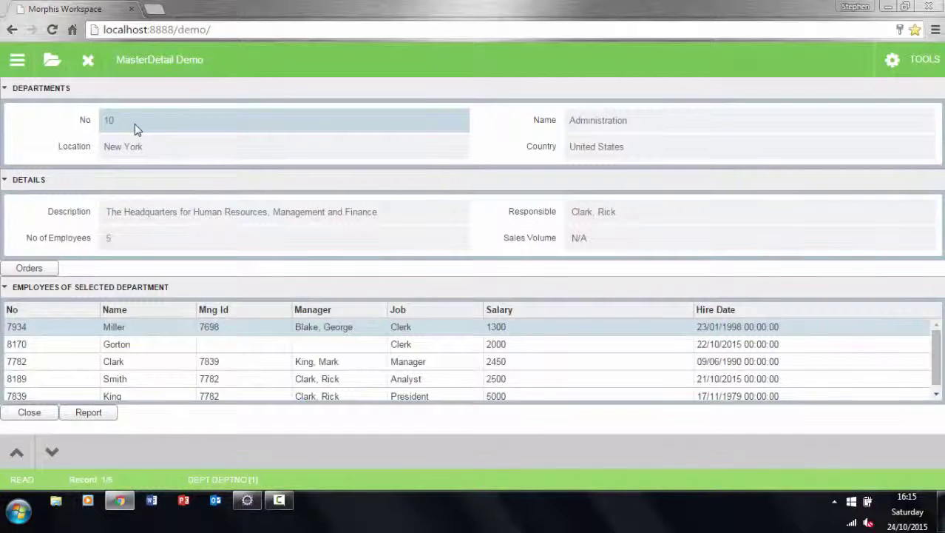
# Select the department number, and collapse and re-expand the Departments and Details sections
pyautogui.click(113, 126)
pyautogui.doubleClick(113, 126)
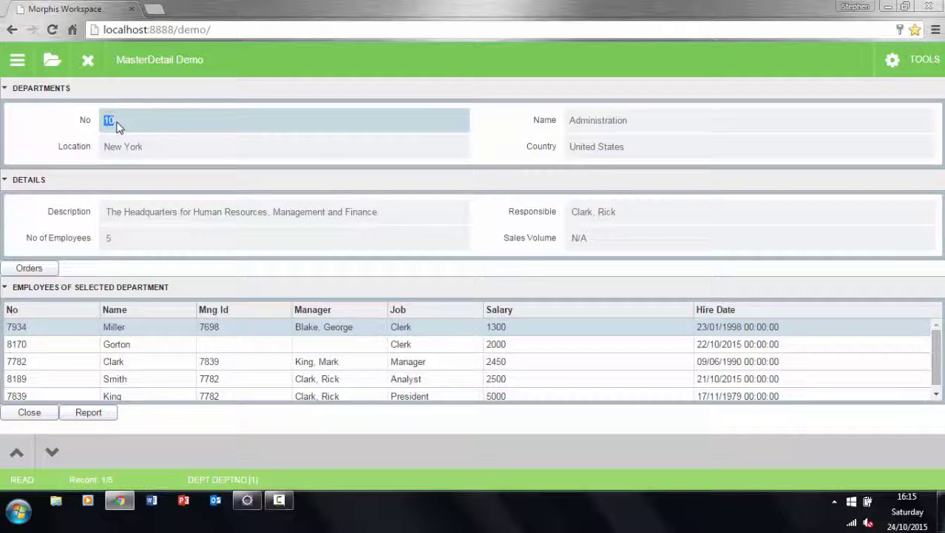
pyautogui.click(62, 95)
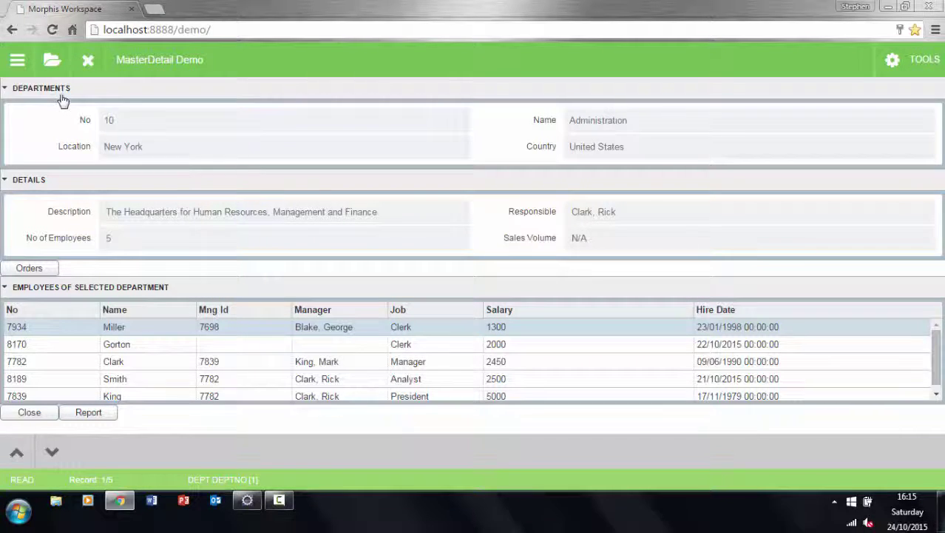
pyautogui.click(62, 94)
pyautogui.click(57, 180)
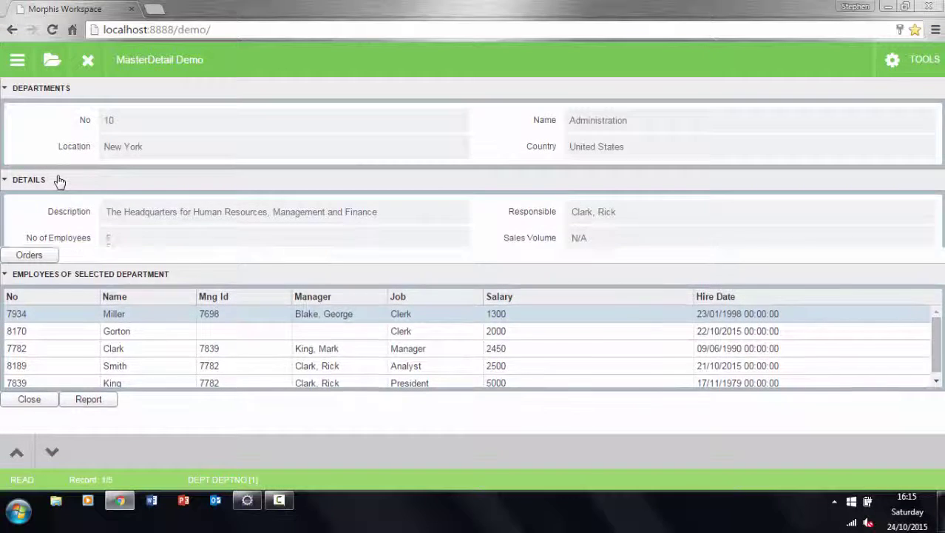
pyautogui.click(59, 180)
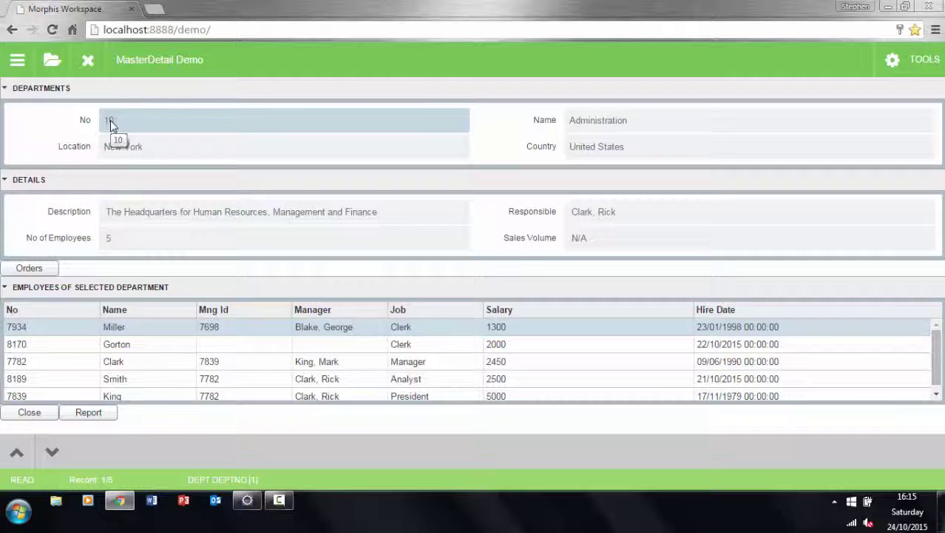
# Browse forwards and backwards through the department records and finish on department 20, reviewing the employees of each one
pyautogui.click(110, 122)
pyautogui.press('Down')
pyautogui.press('Down')
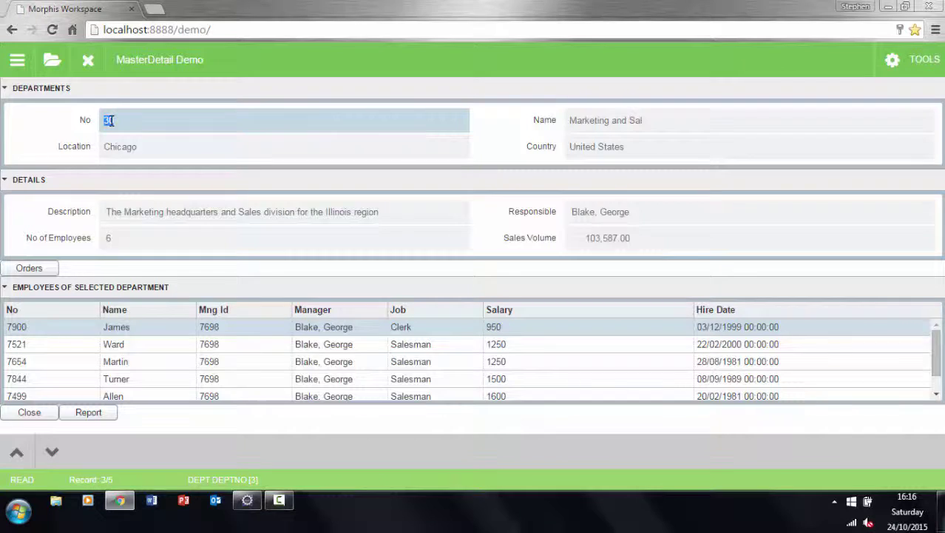
pyautogui.press('Down')
pyautogui.press('Down')
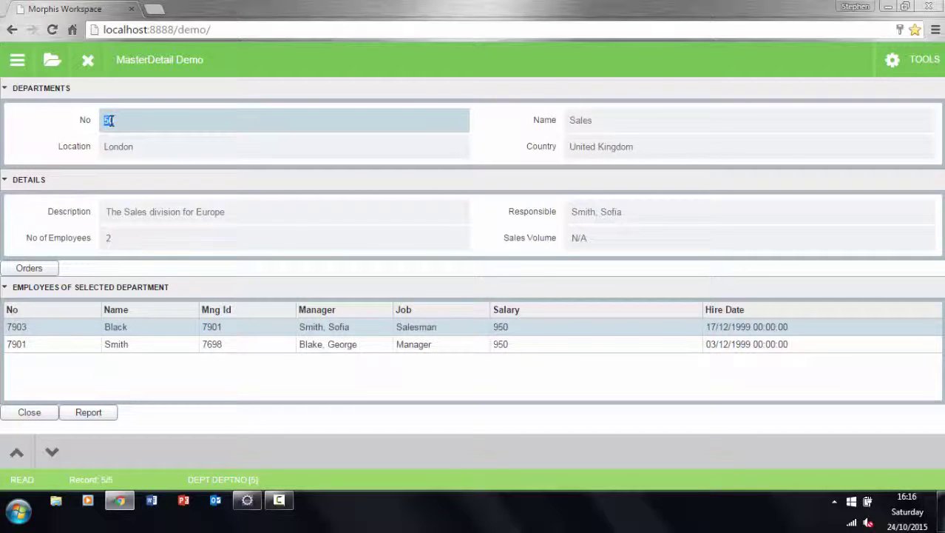
pyautogui.press('Up')
pyautogui.press('Up')
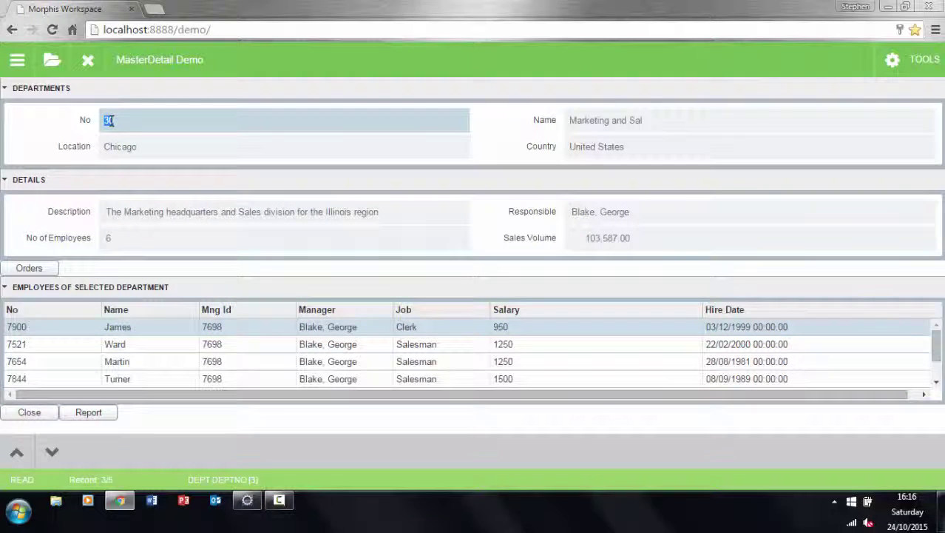
pyautogui.press('Up')
pyautogui.press('Up')
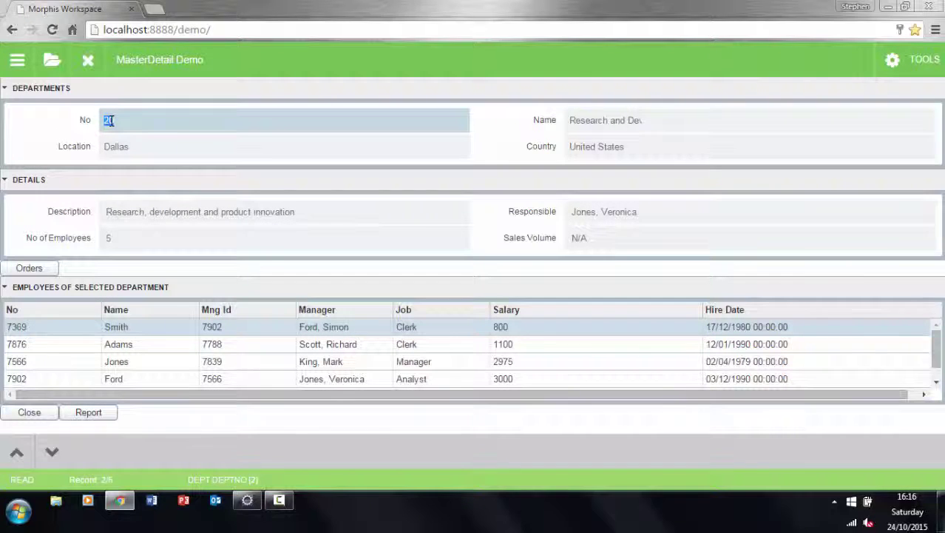
pyautogui.press('Down')
pyautogui.press('Down')
pyautogui.press('Down')
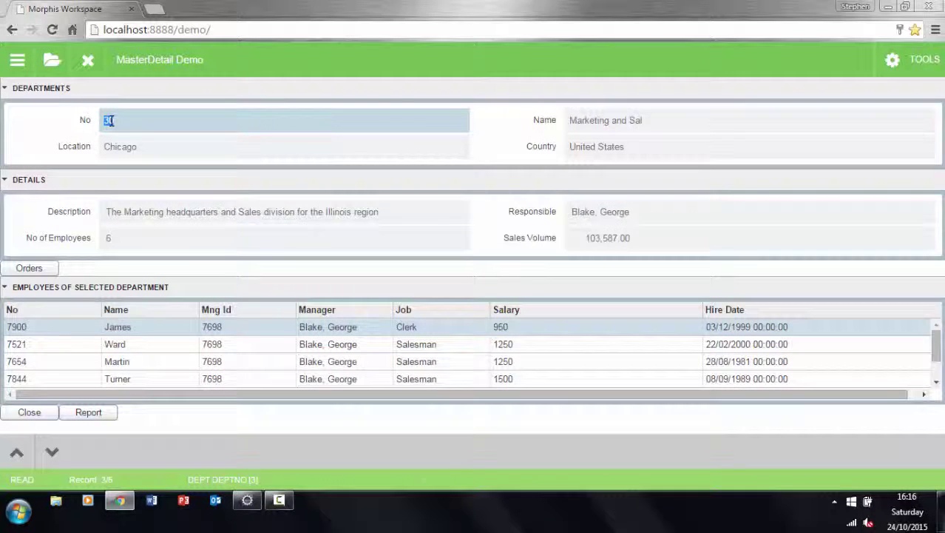
pyautogui.press('Down')
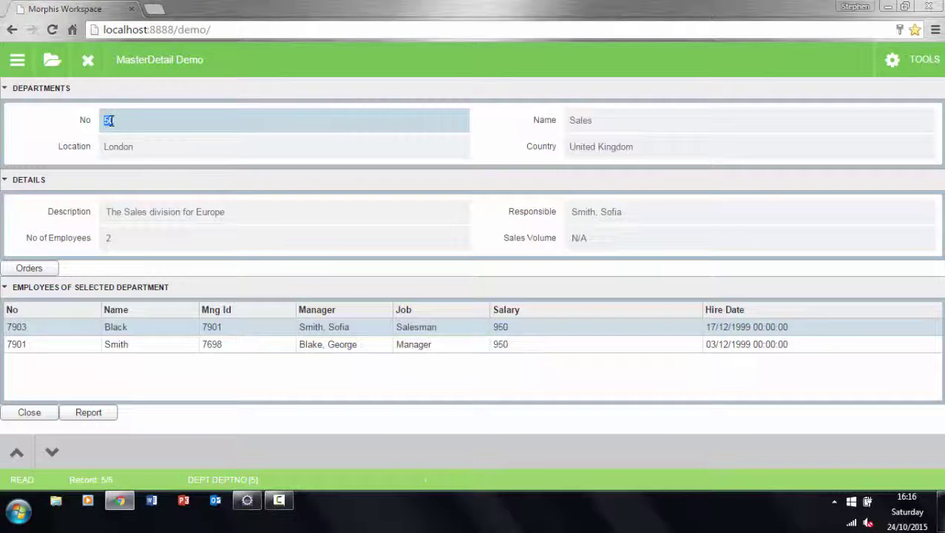
pyautogui.press('Up')
pyautogui.press('Up')
pyautogui.press('Up')
pyautogui.press('Up')
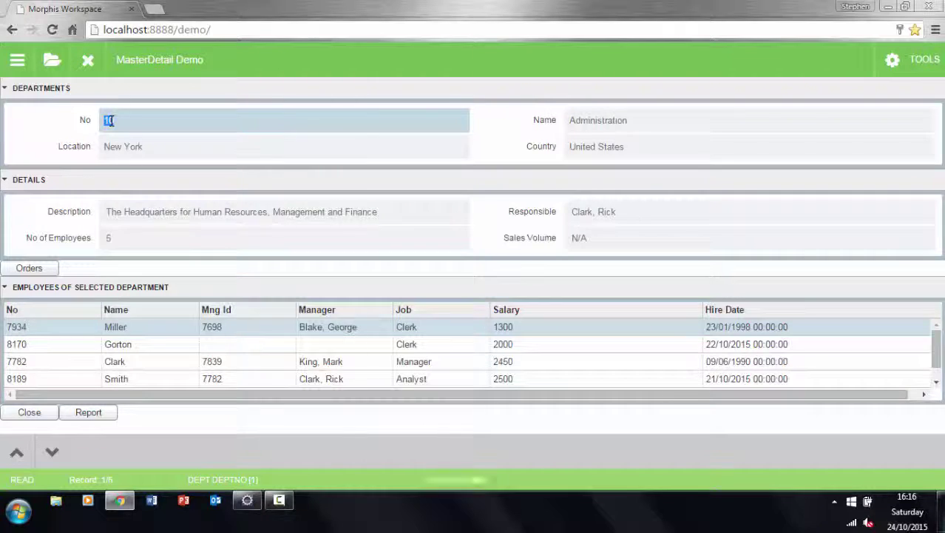
pyautogui.press('Down')
pyautogui.press('Down')
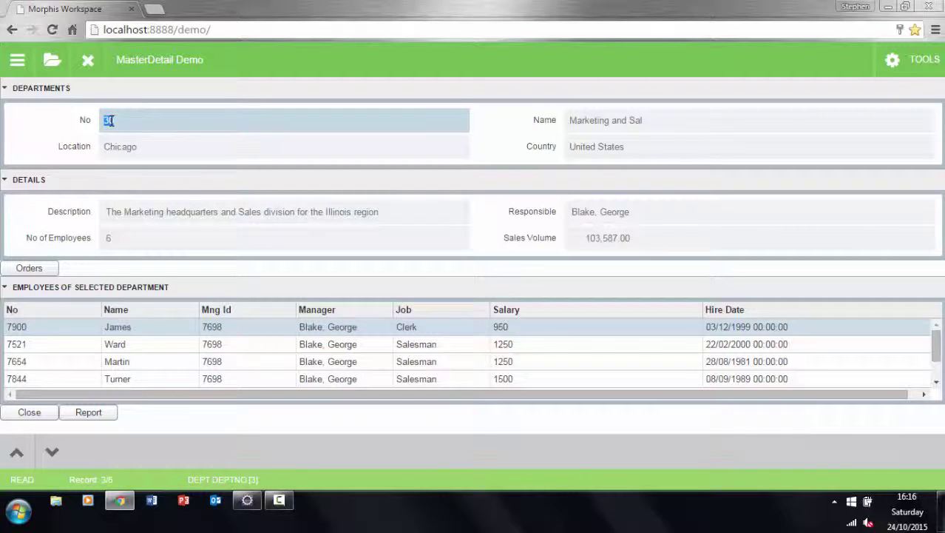
pyautogui.press('Down')
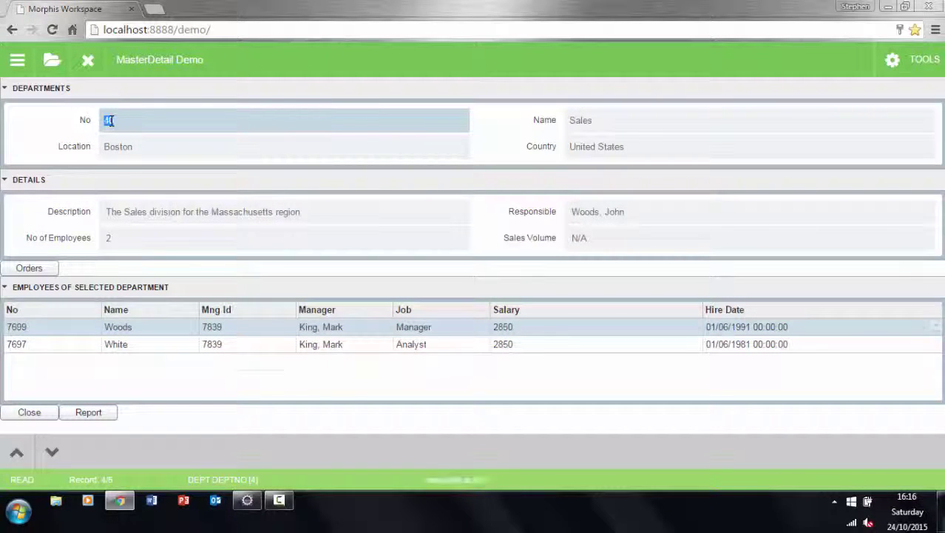
pyautogui.press('Up')
pyautogui.press('Up')
pyautogui.press('Up')
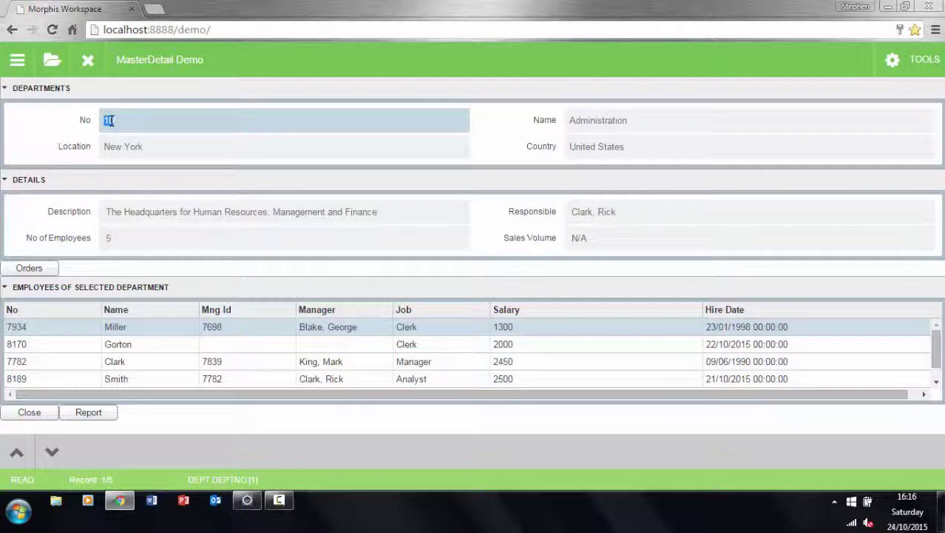
pyautogui.press('Down')
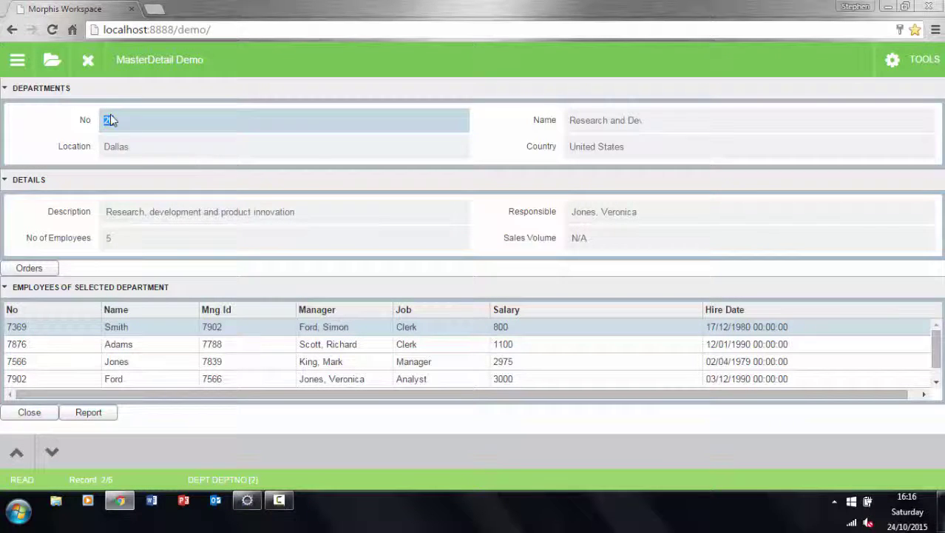
# Select the first employee of department 20, view the department's orders, and close the order list
pyautogui.click(86, 332)
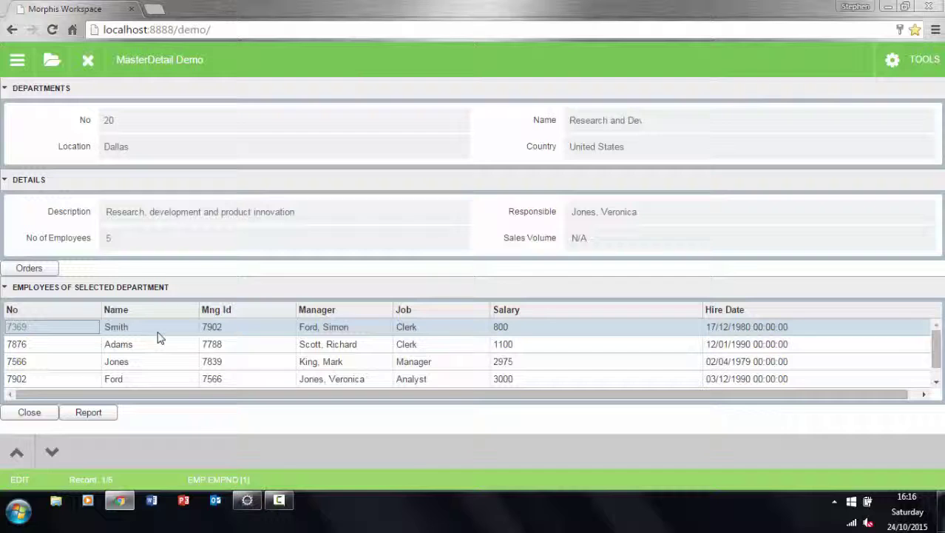
pyautogui.click(40, 271)
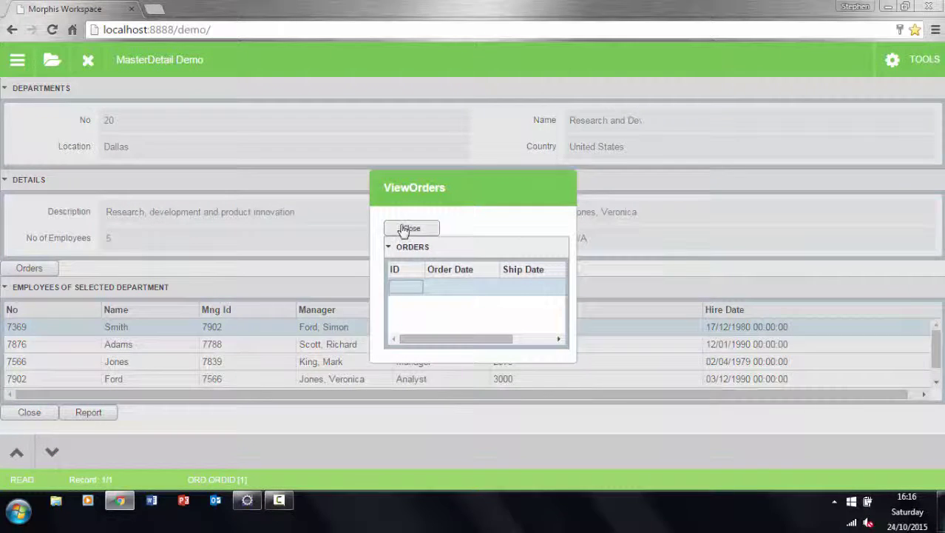
pyautogui.click(403, 229)
# Move to department 30, browse down through its orders, and close the order list
pyautogui.press('Down')
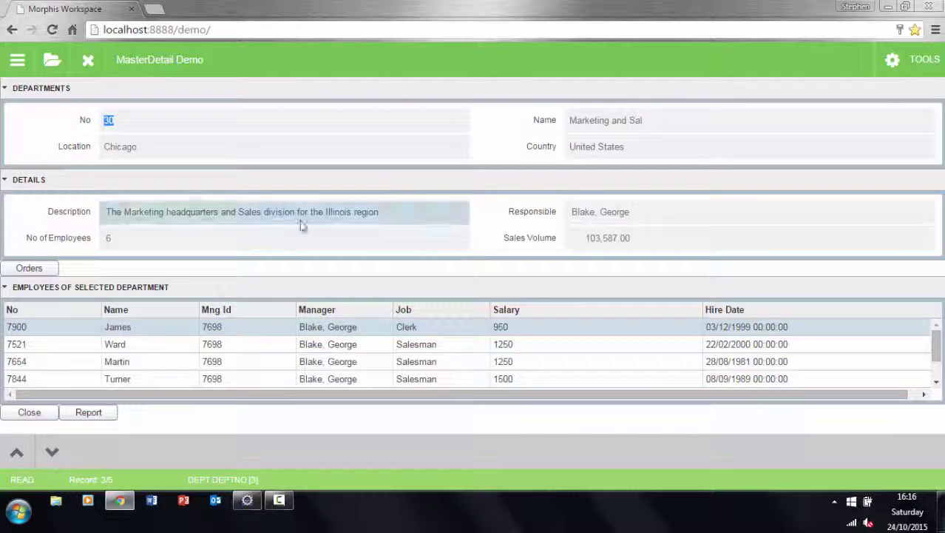
pyautogui.click(56, 270)
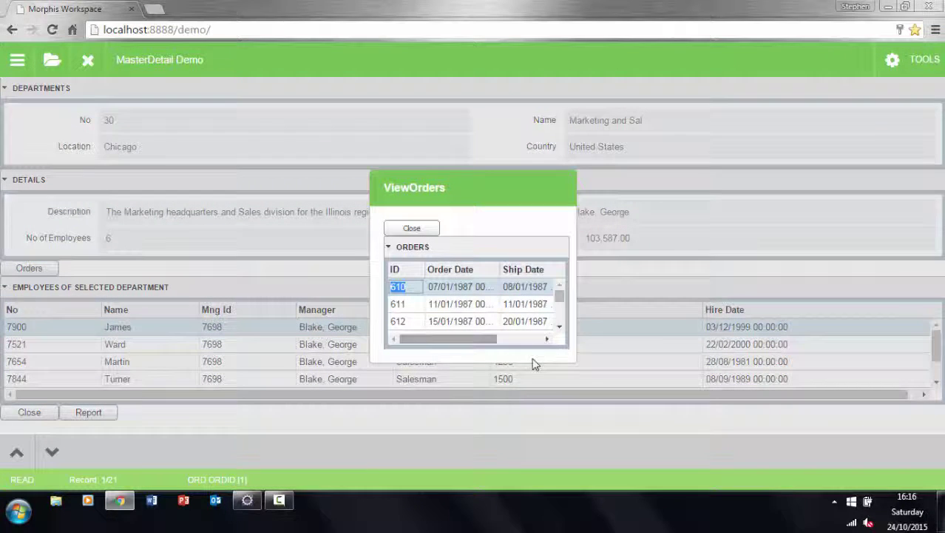
pyautogui.press('Down')
pyautogui.press('Down')
pyautogui.press('Down')
pyautogui.press('Down')
pyautogui.press('Down')
pyautogui.press('Down')
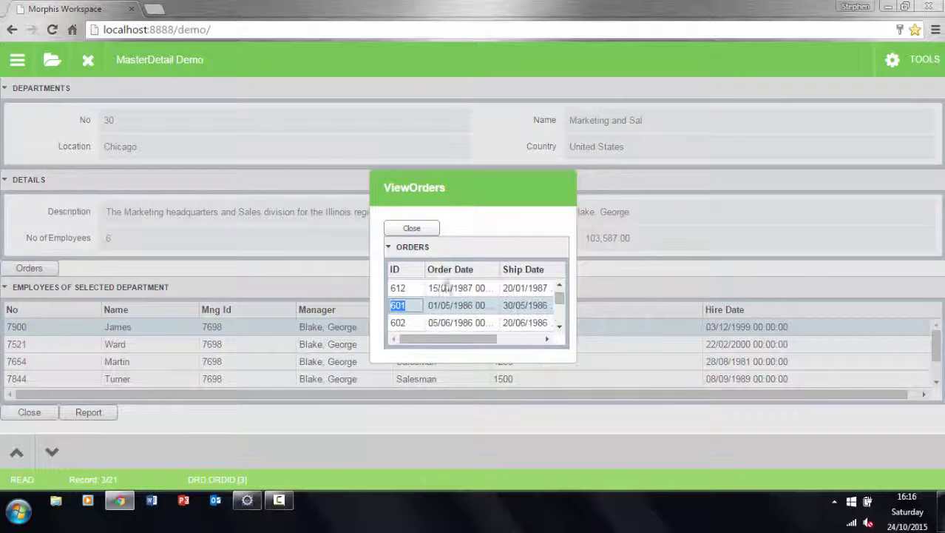
pyautogui.press('Down')
pyautogui.press('Down')
pyautogui.press('Down')
pyautogui.press('Down')
pyautogui.press('Down')
pyautogui.press('Down')
pyautogui.press('Down')
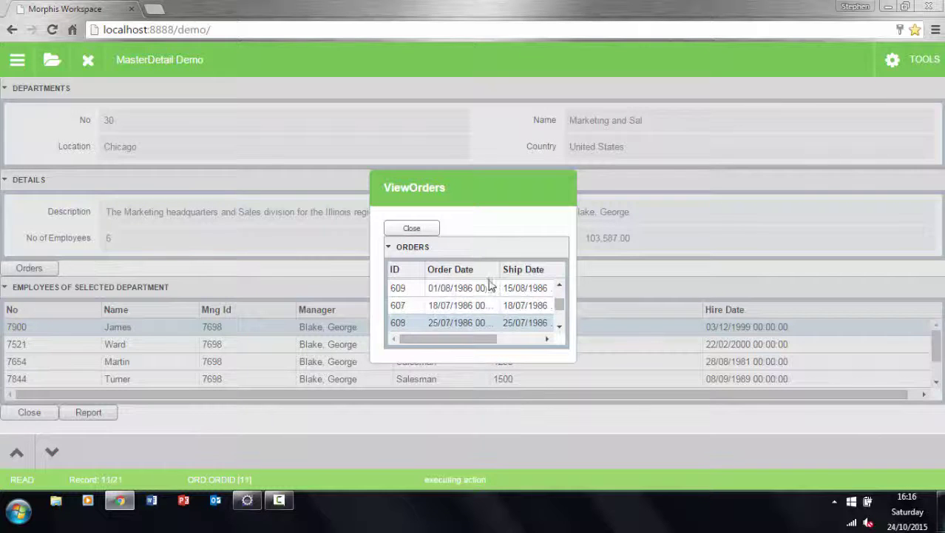
pyautogui.click(412, 228)
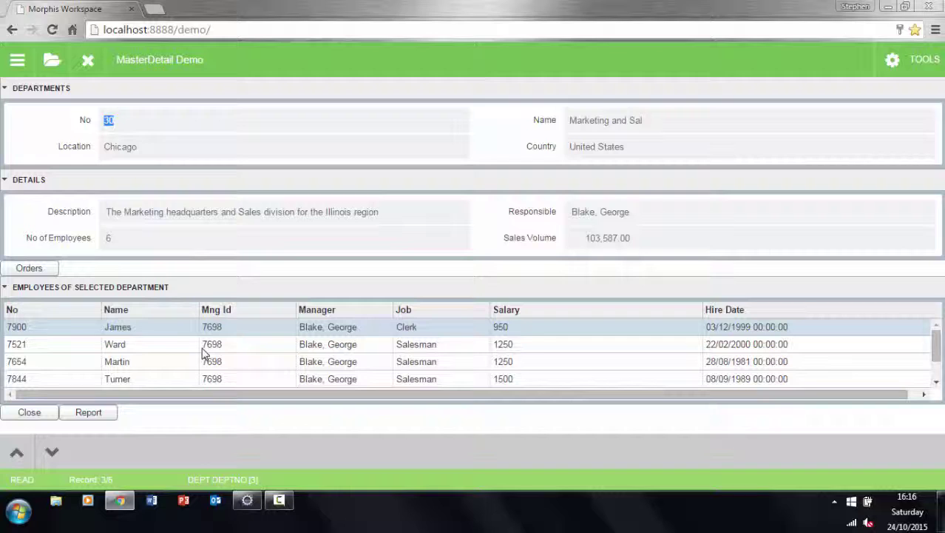
# Open the Managers list of values for the first employee of department 30 and filter it by "J%"
pyautogui.click(64, 328)
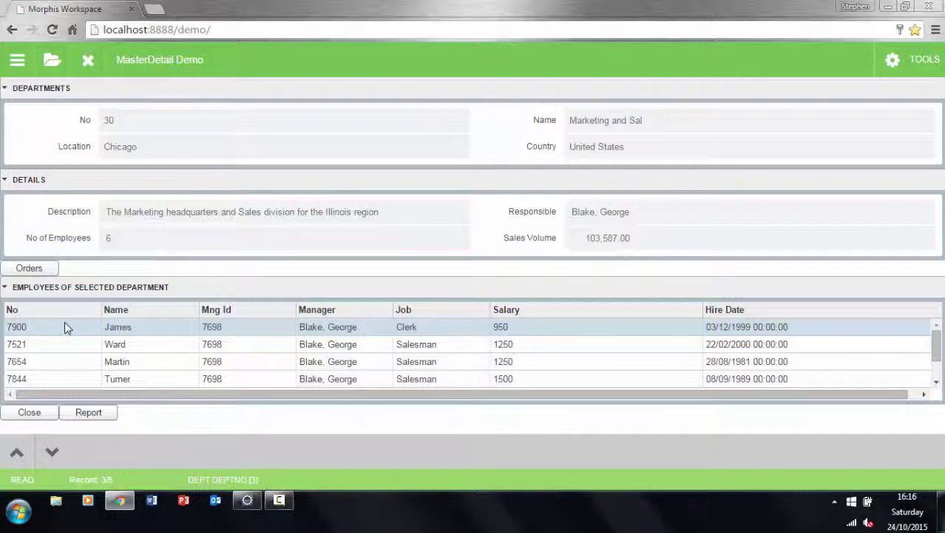
pyautogui.click(147, 326)
pyautogui.press('Tab')
pyautogui.press('Tab')
pyautogui.press('Tab')
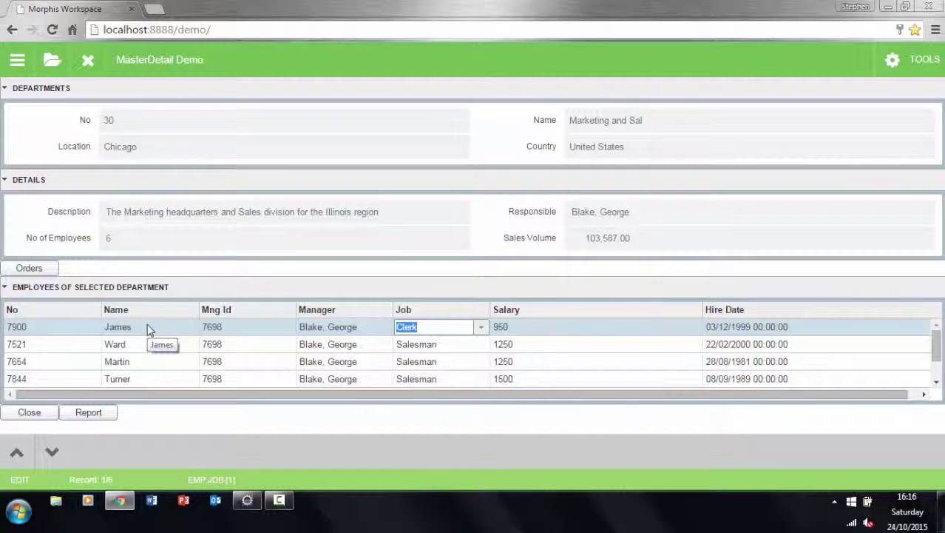
pyautogui.hotkey('shift', 'Tab')
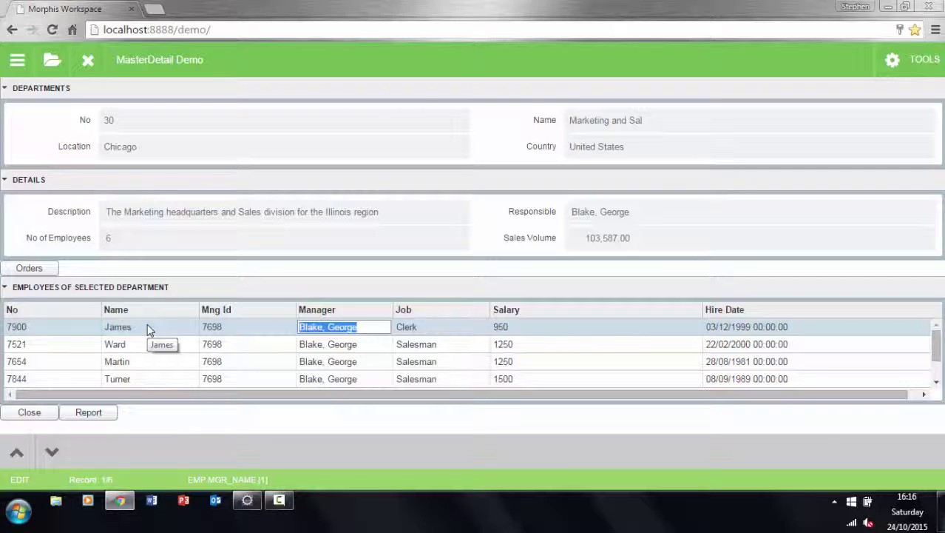
pyautogui.press('F9')
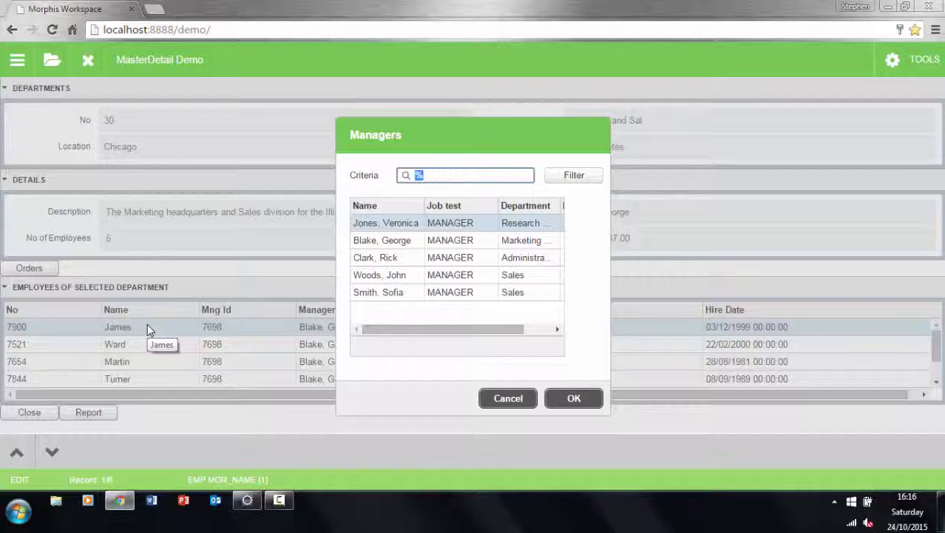
pyautogui.press('Home')
pyautogui.write('J%')
pyautogui.press('Return')
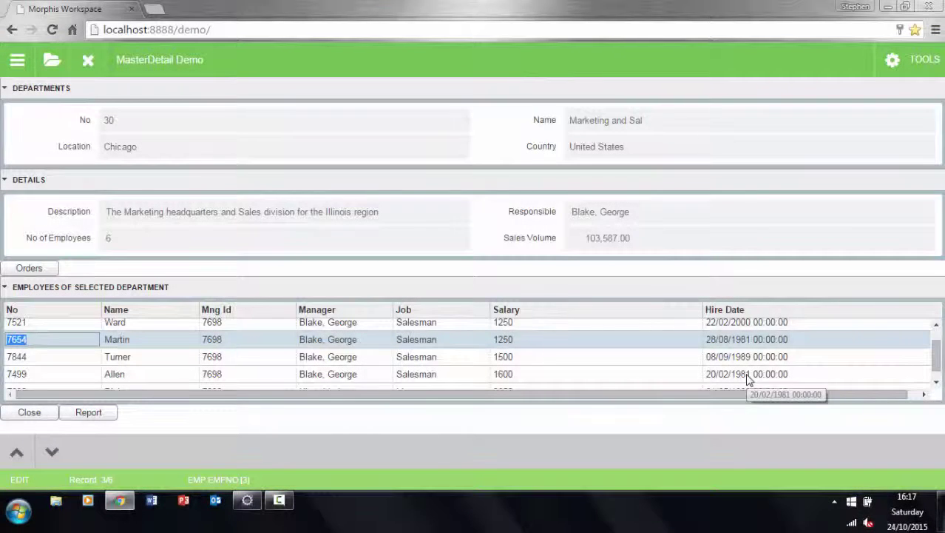
# Try to change the fifth employee's hire date to the 30th using the date picker
pyautogui.click(747, 374)
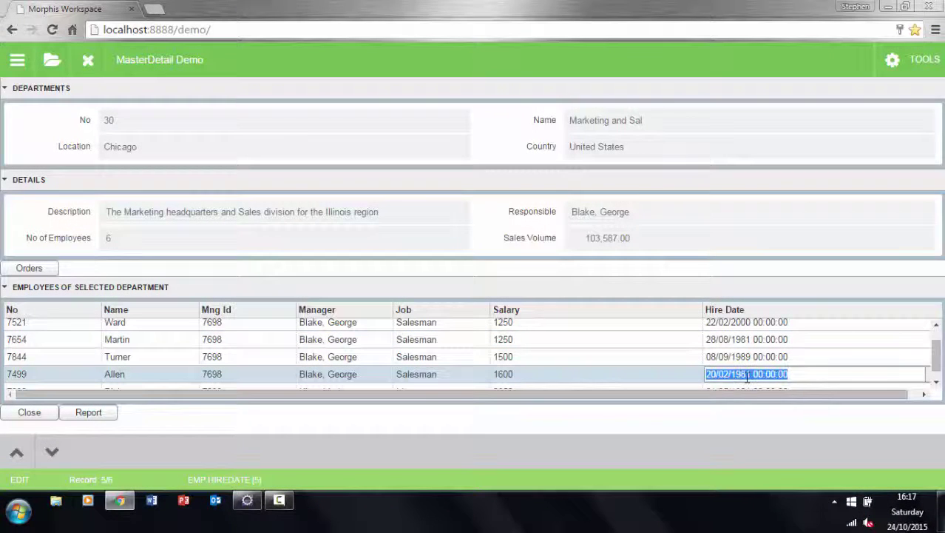
pyautogui.click(748, 374)
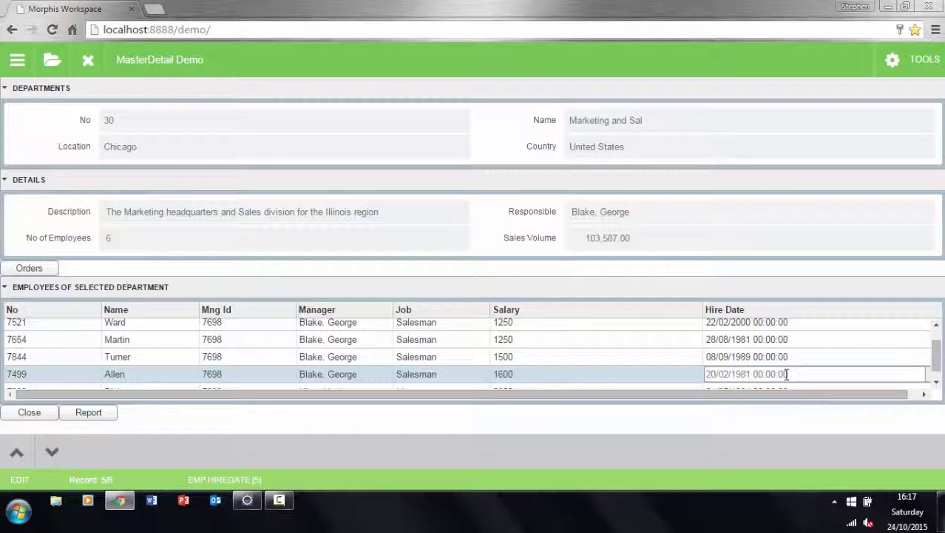
pyautogui.click(927, 377)
pyautogui.click(821, 353)
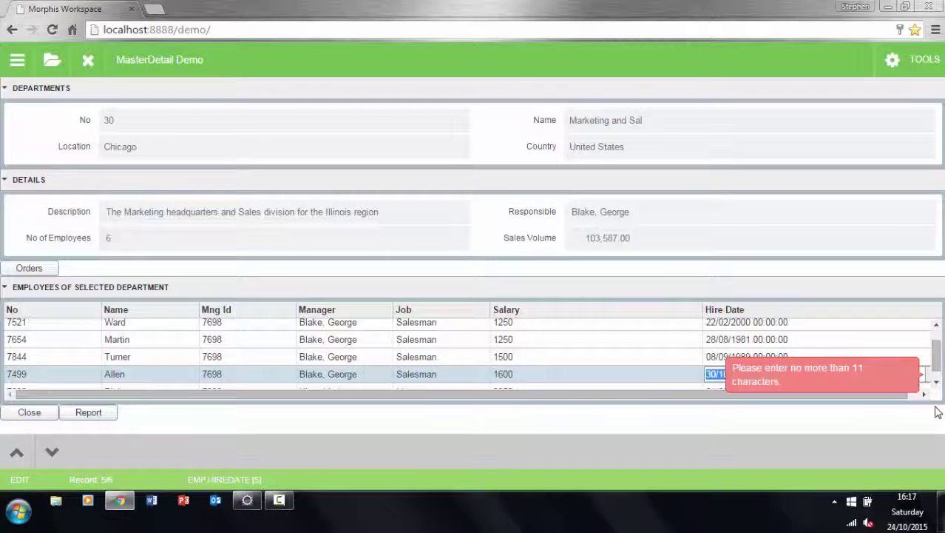
# Enter the last name in the new employee record of department 30 and assign the third manager from the Managers list of values
pyautogui.click(823, 364)
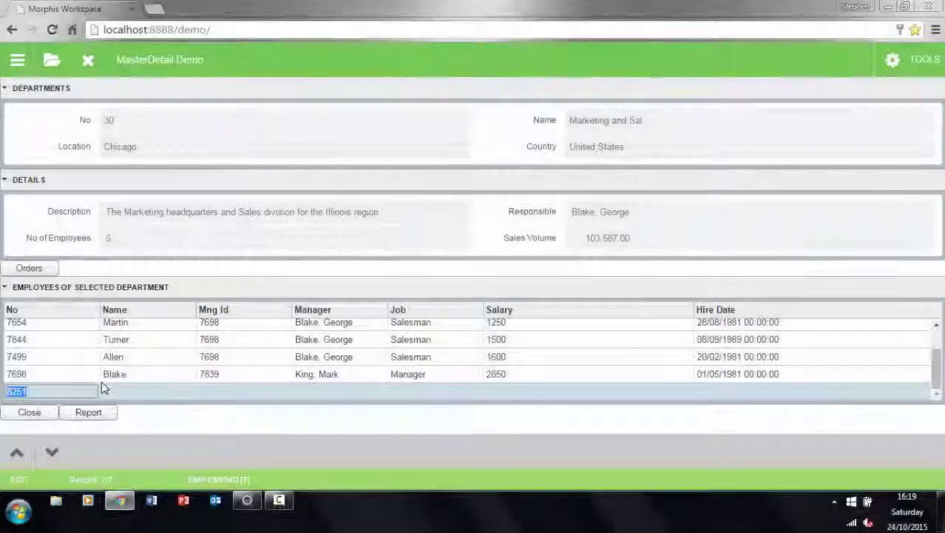
pyautogui.click(143, 398)
pyautogui.write('Gorton')
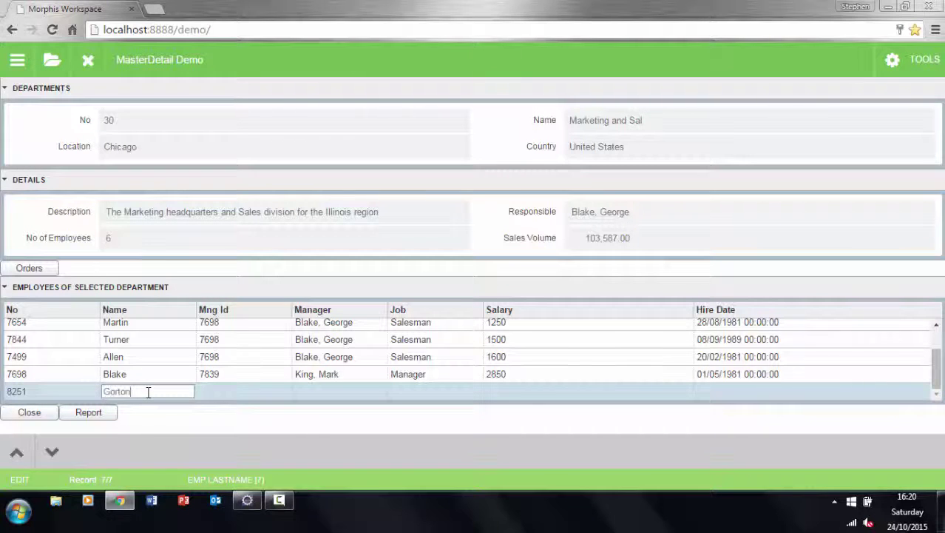
pyautogui.press('Tab')
pyautogui.press('Tab')
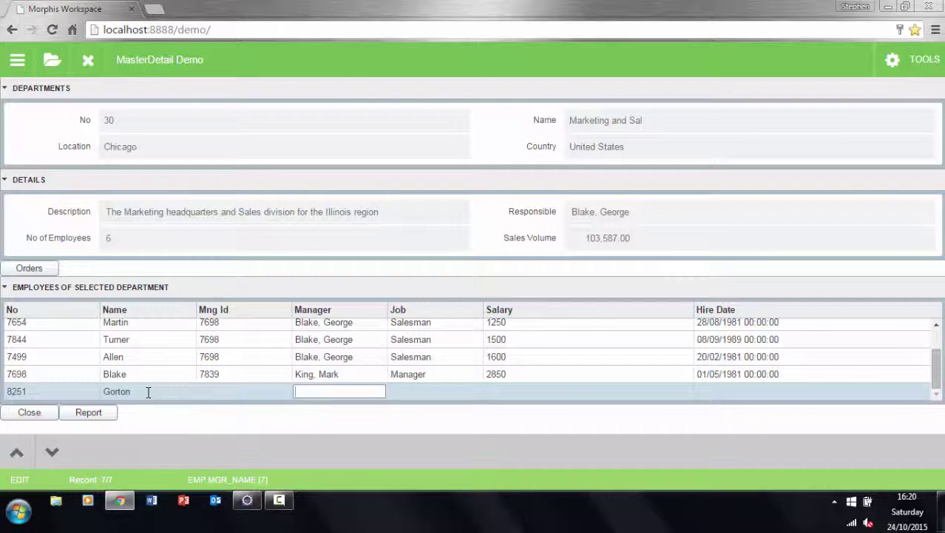
pyautogui.press('F9')
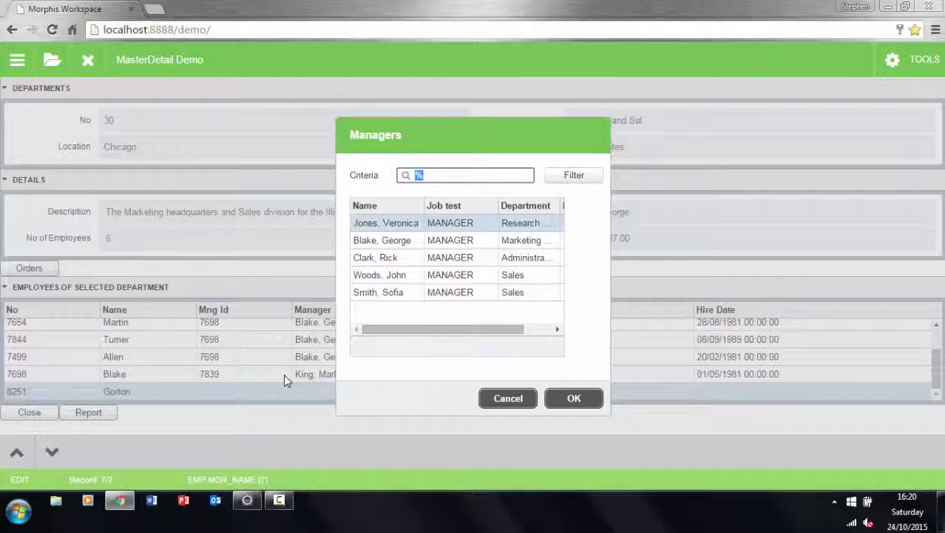
pyautogui.doubleClick(403, 259)
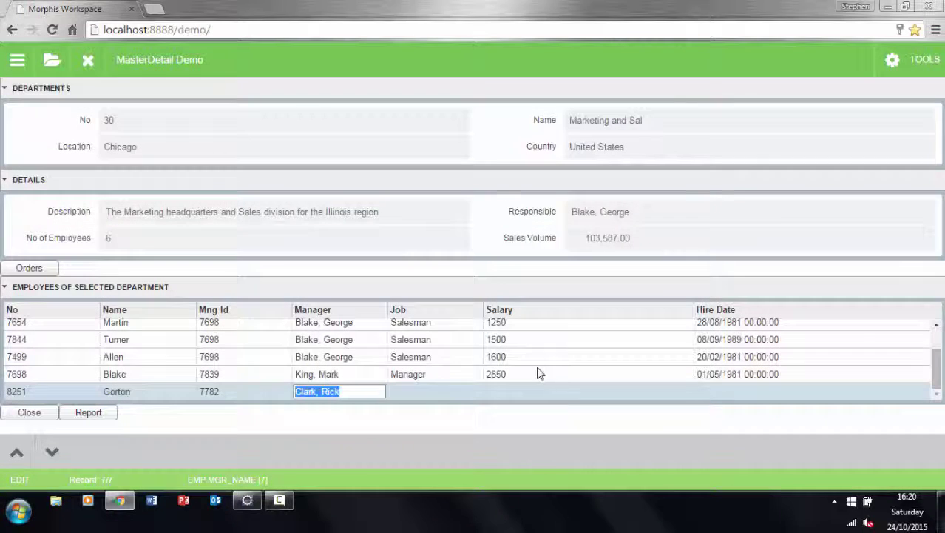
# Set the new employee's job to Salesman, salary to 200 and hire date to 28/09/2005
pyautogui.click(438, 387)
pyautogui.click(476, 395)
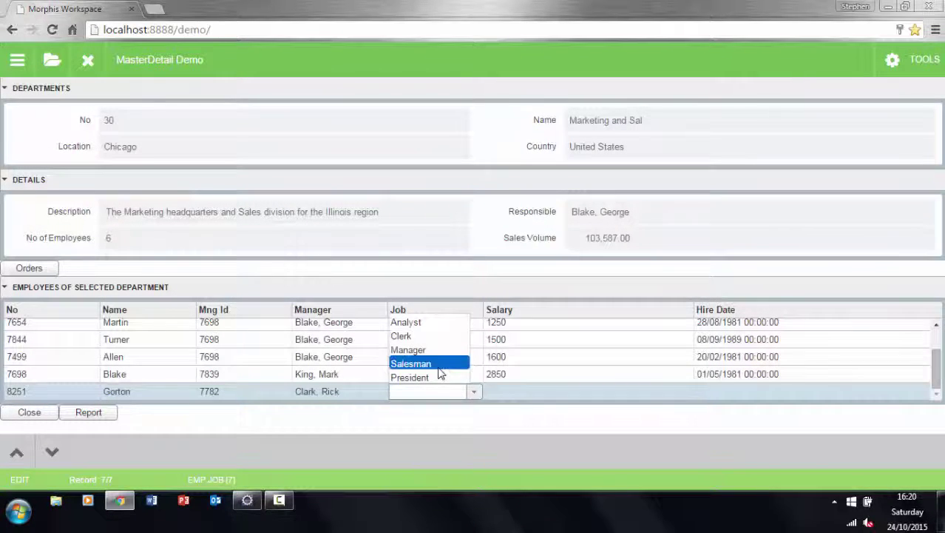
pyautogui.click(439, 364)
pyautogui.click(516, 392)
pyautogui.write('200')
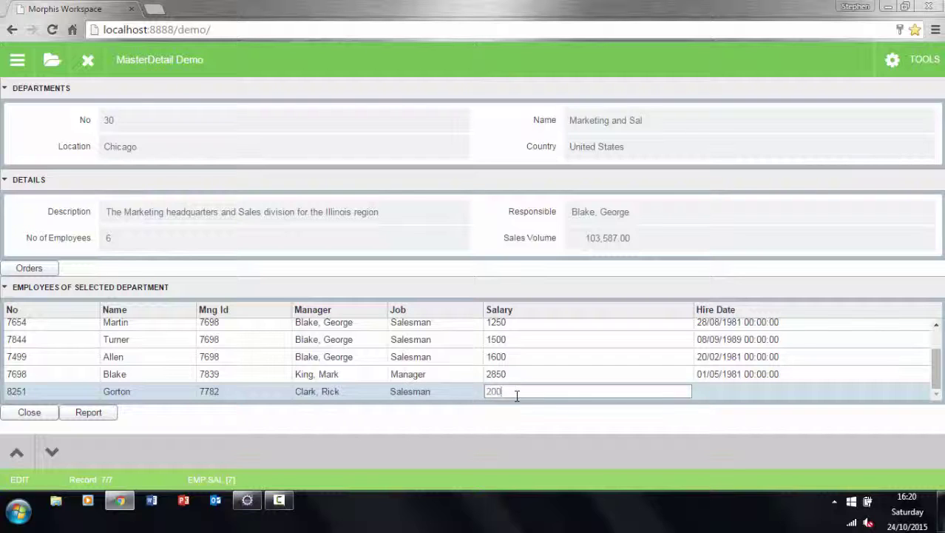
pyautogui.press('Tab')
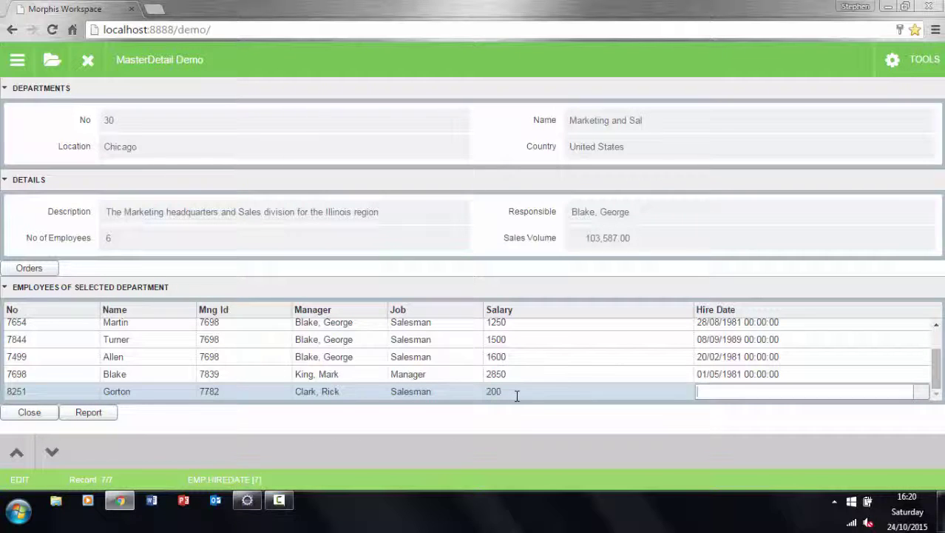
pyautogui.write('28/09/2005')
pyautogui.press('Tab')
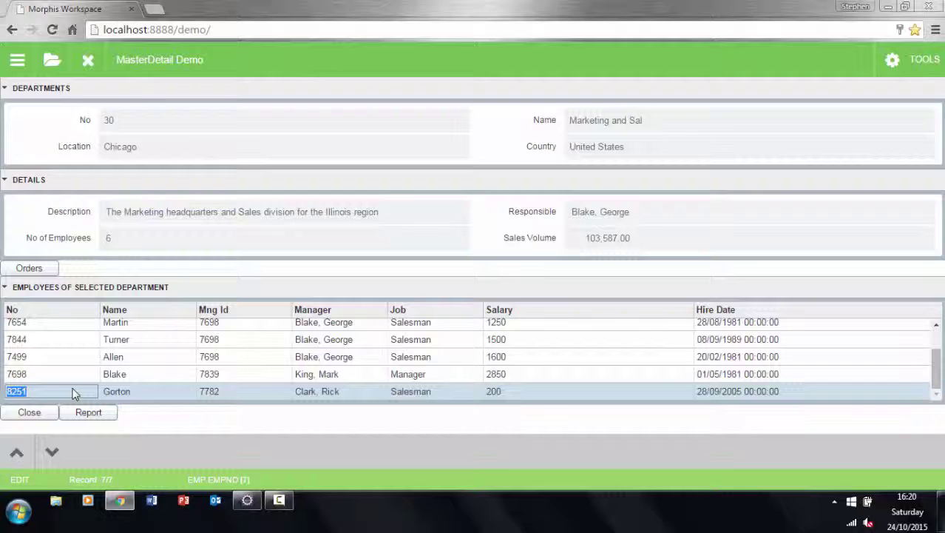
# Delete the newly added employee record and the employee record directly above it
pyautogui.click(38, 379)
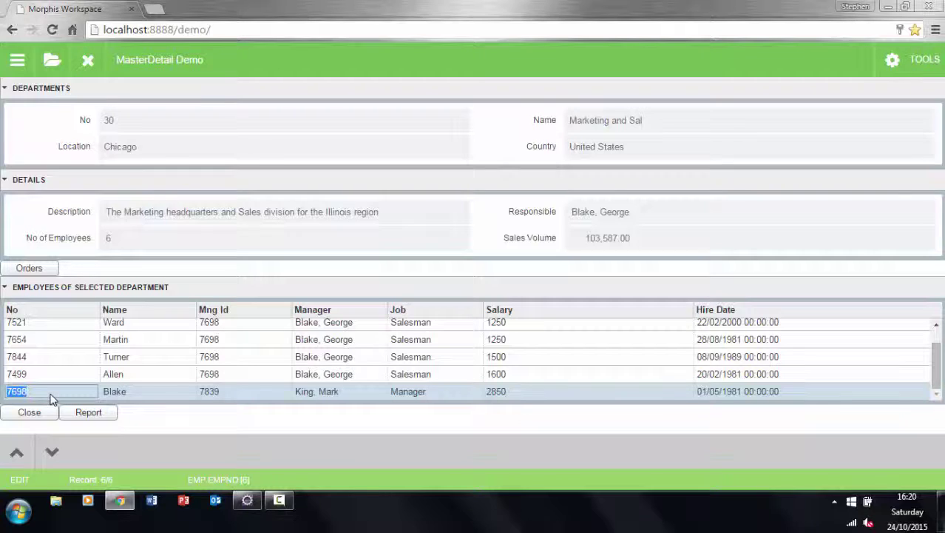
pyautogui.press('Delete')
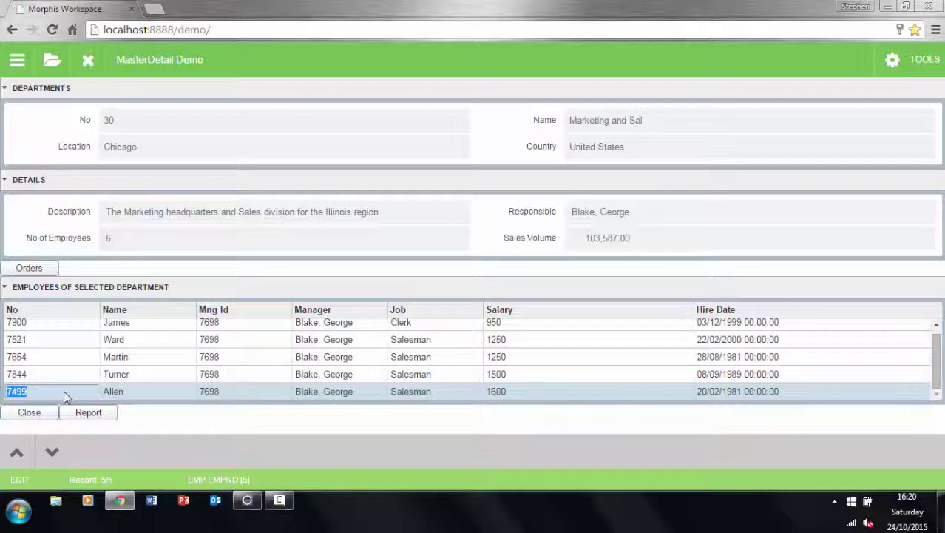
pyautogui.press('F4')
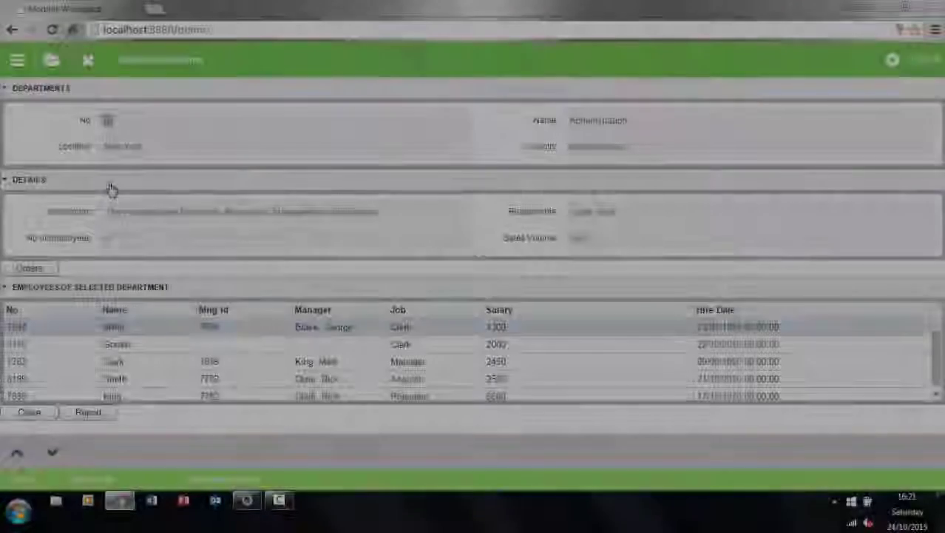
# Go to department 30 and query its employees by manager names matching "C%"
pyautogui.press('Down')
pyautogui.press('Down')
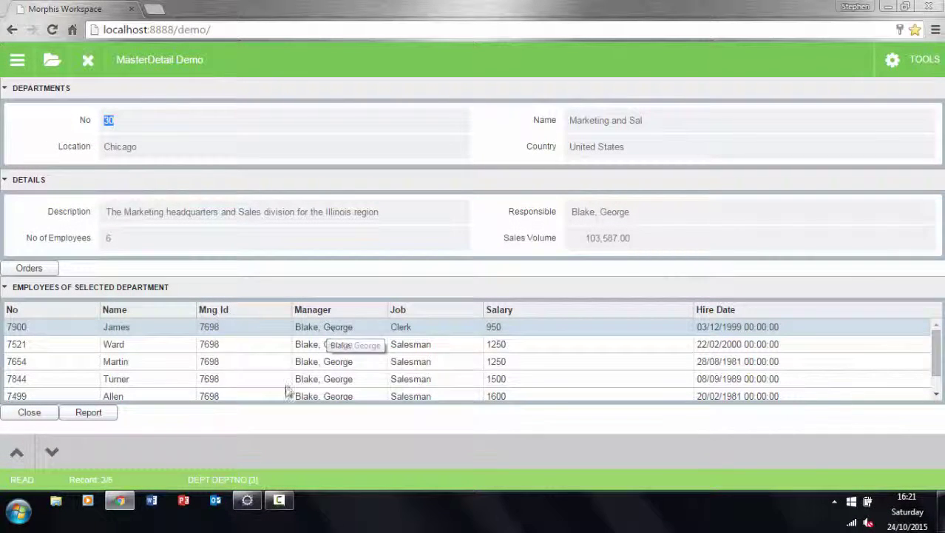
pyautogui.click(59, 335)
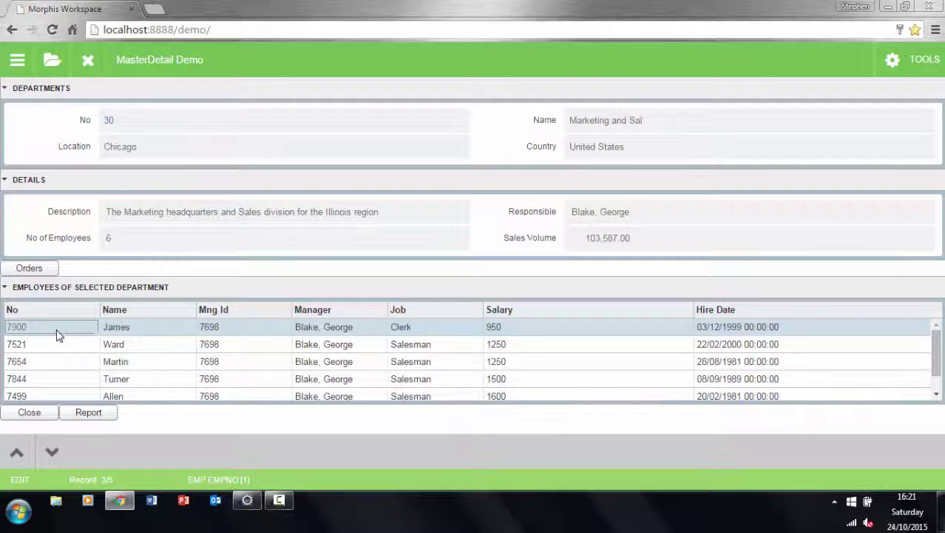
pyautogui.hotkey('ctrl', 'f')
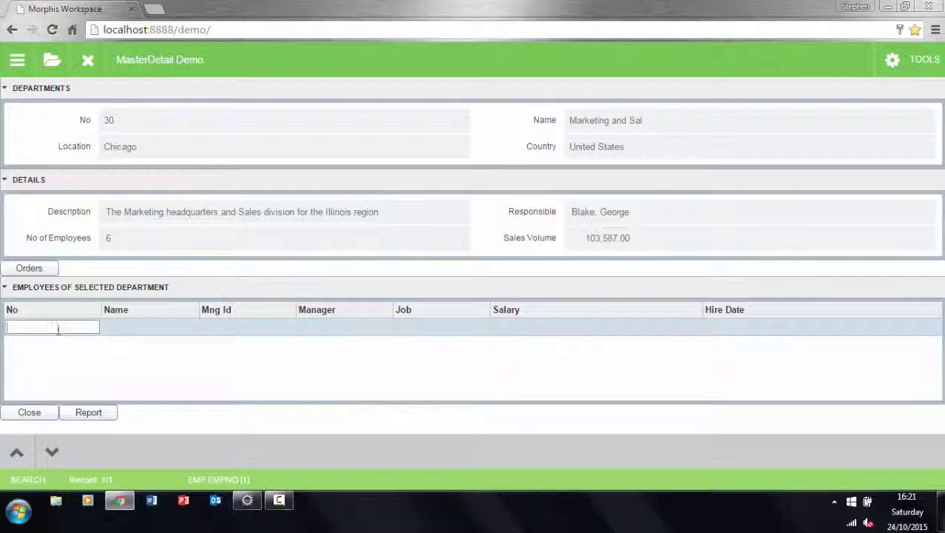
pyautogui.click(111, 331)
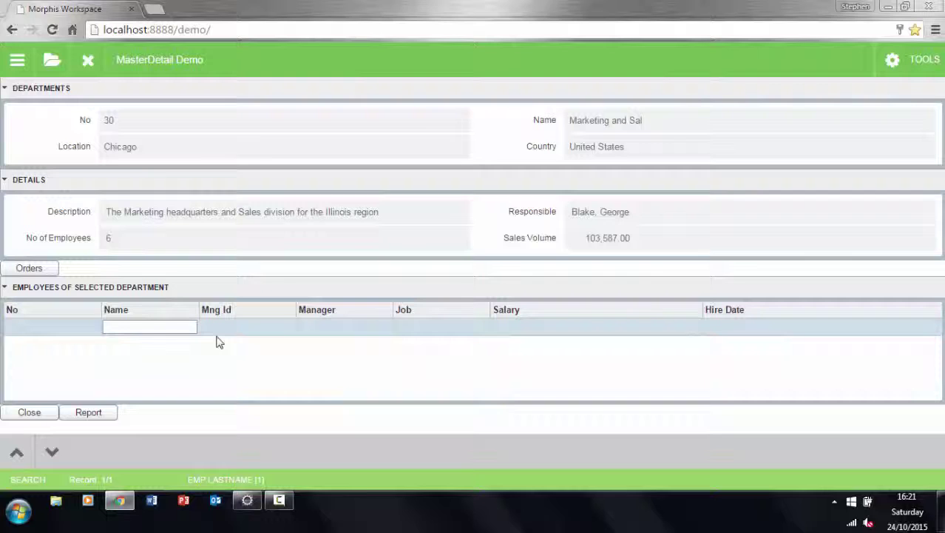
pyautogui.press('Tab')
pyautogui.click(314, 329)
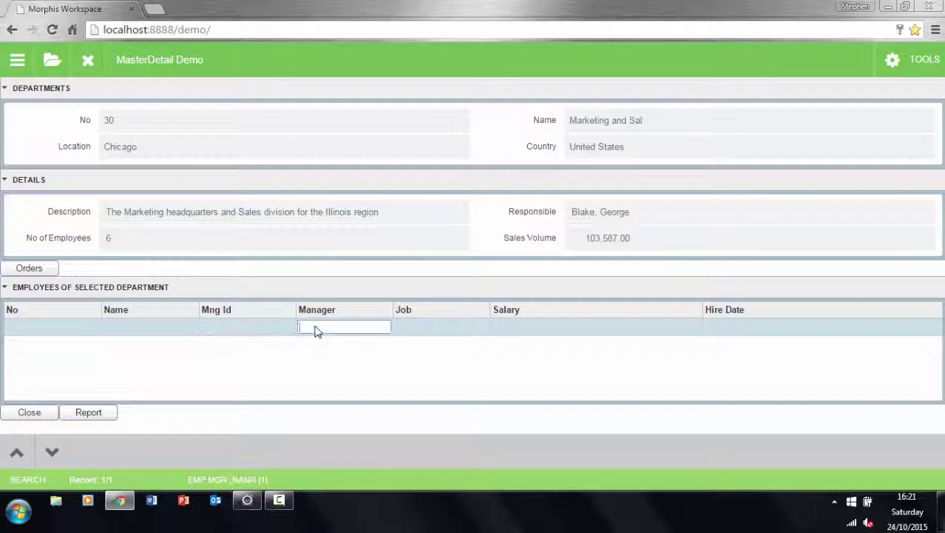
pyautogui.write('C%')
pyautogui.press('Return')
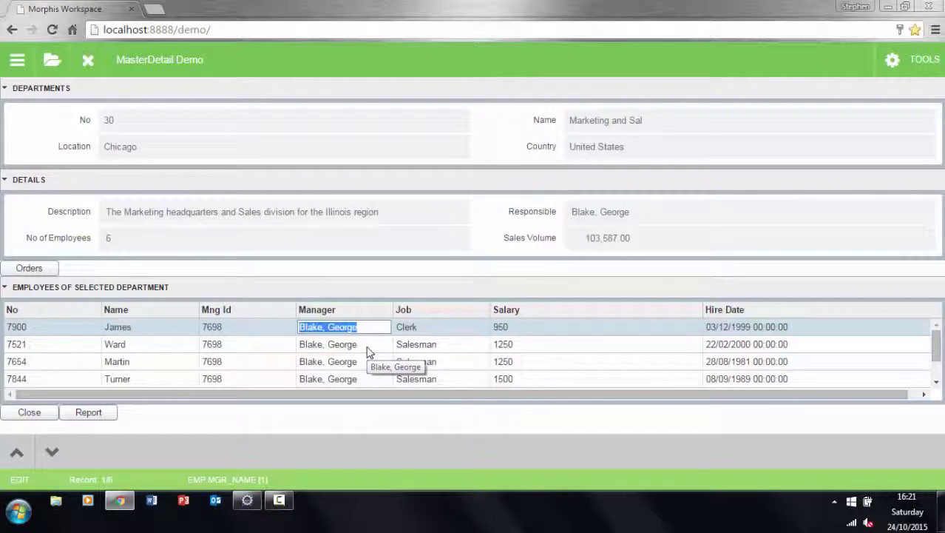
# Return to the department record and browse between departments 10, 20 and 30, ending on department 10
pyautogui.scroll(-1, 369, 353)
pyautogui.click(110, 127)
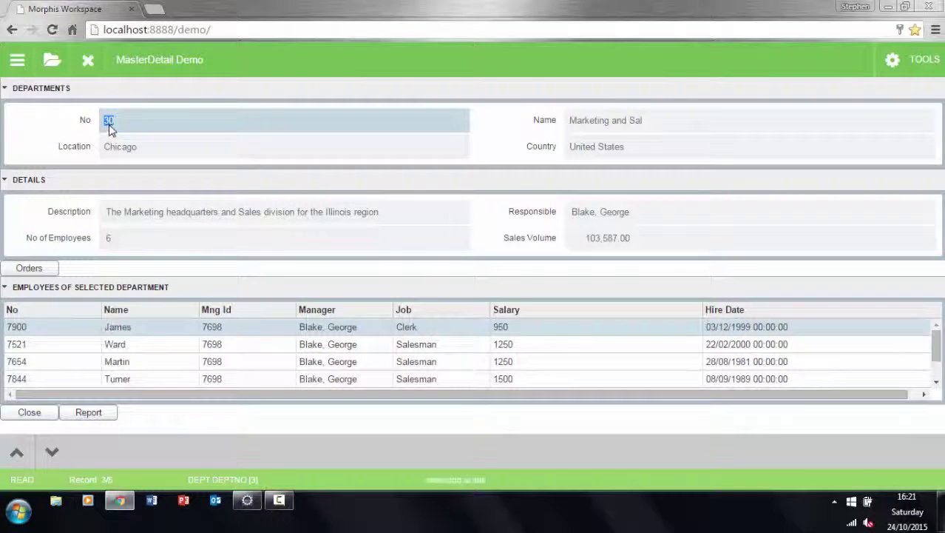
pyautogui.press('Up')
pyautogui.press('Up')
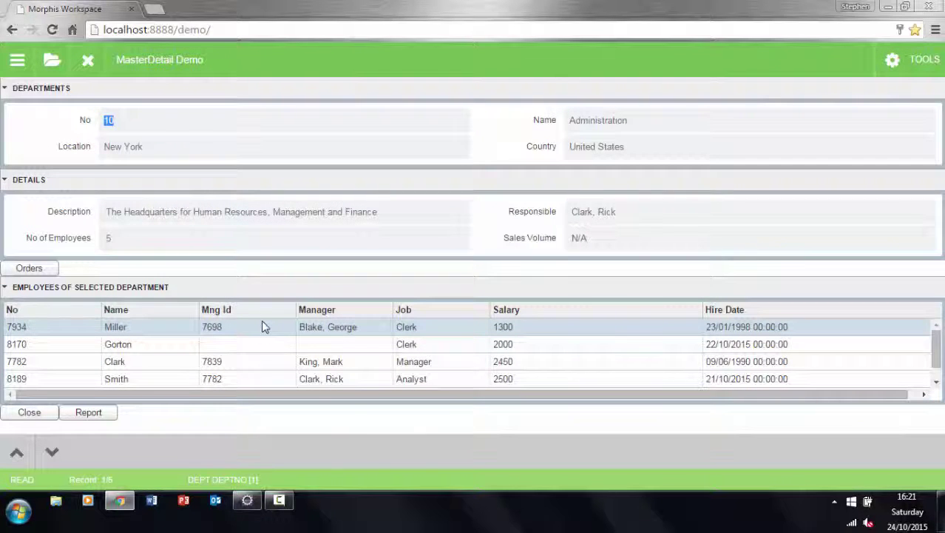
pyautogui.press('Down')
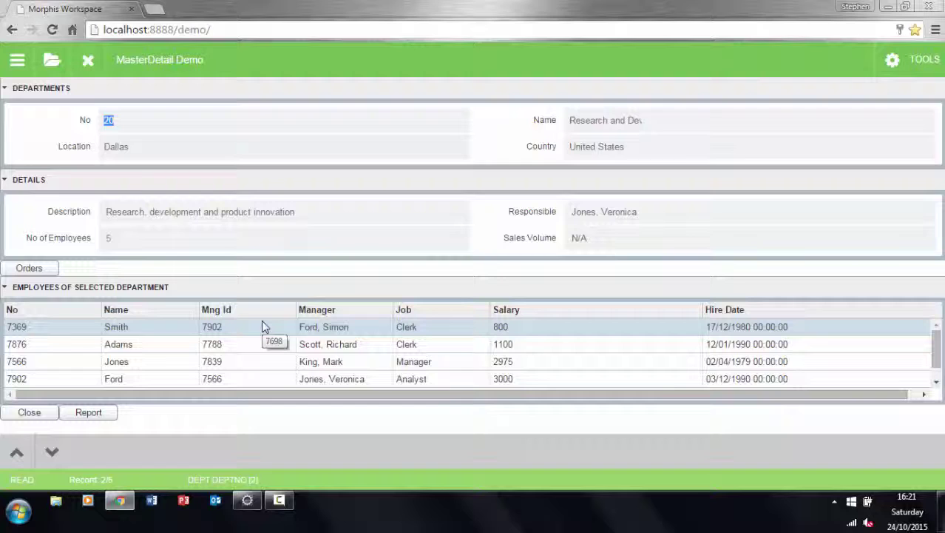
pyautogui.press('Down')
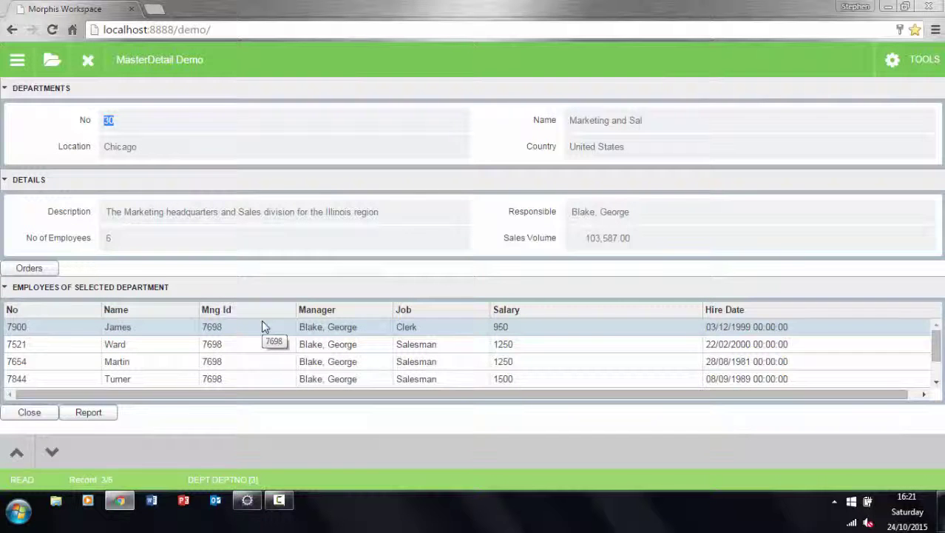
pyautogui.press('Up')
pyautogui.press('Up')
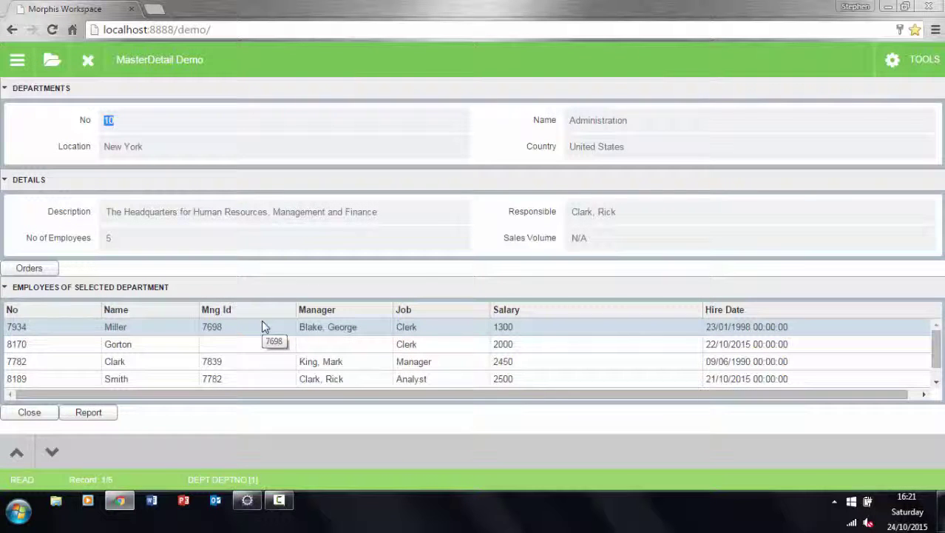